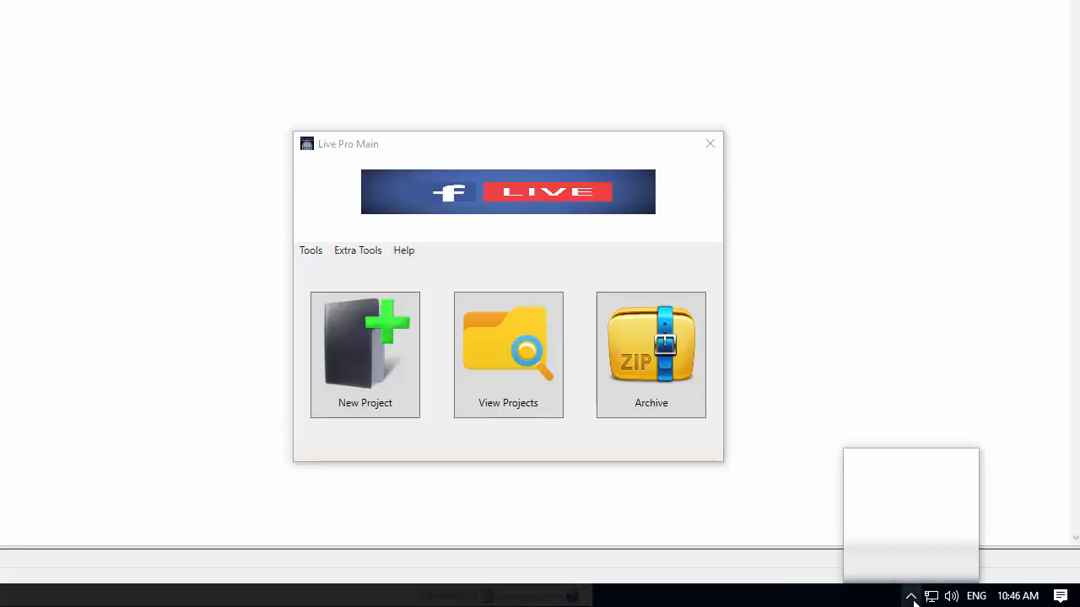
# Step: Browse the Tools, Extra Tools and Help menus to see the available options
pyautogui.moveTo(867, 573)
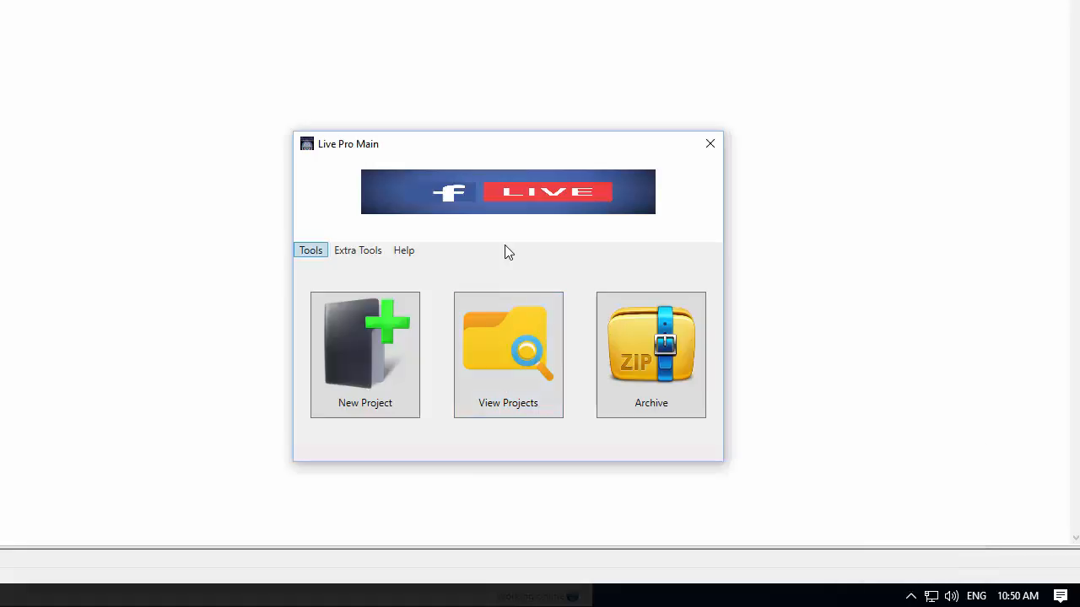
pyautogui.press('Down')
pyautogui.press('Down')
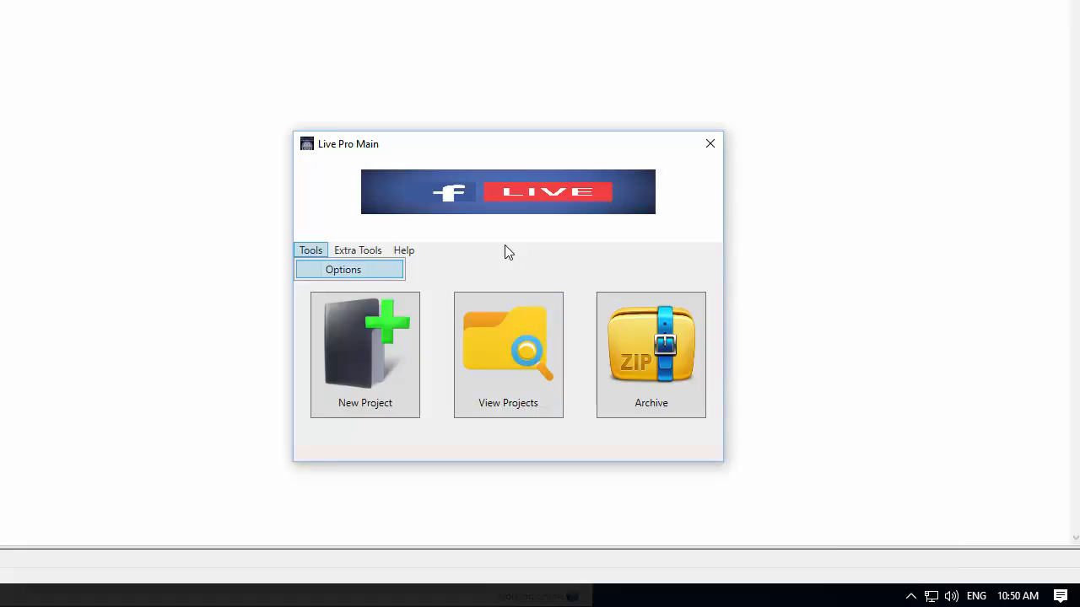
pyautogui.press('Return')
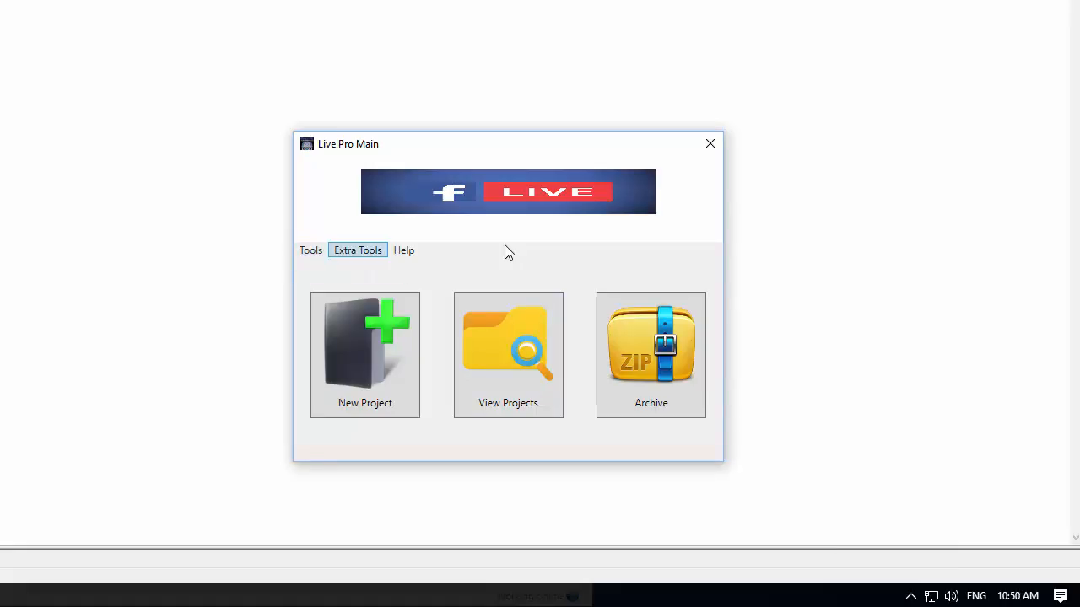
pyautogui.press('Down')
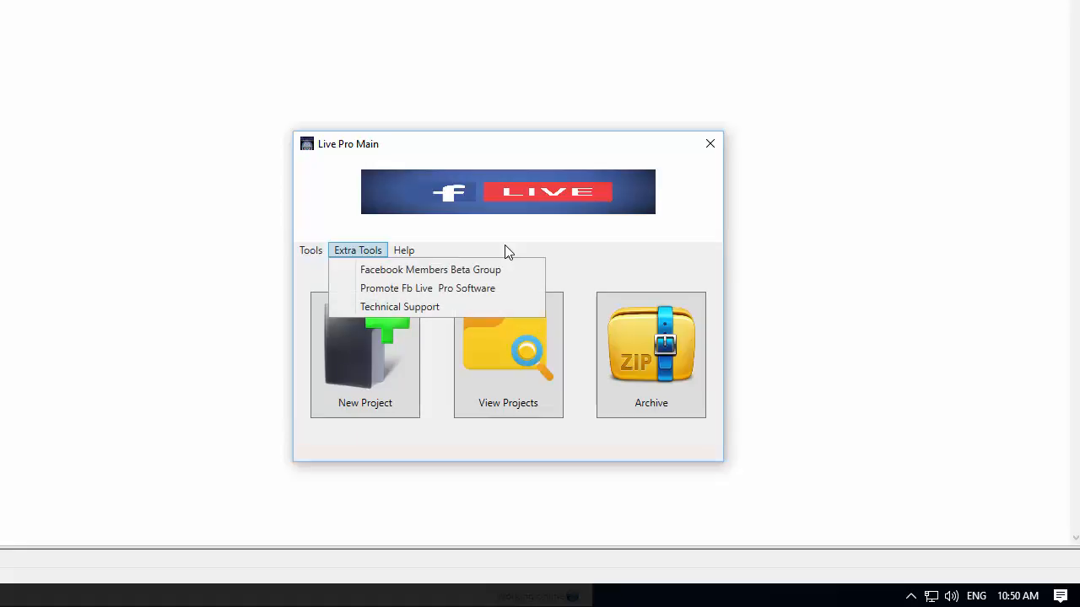
pyautogui.press('Down')
pyautogui.press('Down')
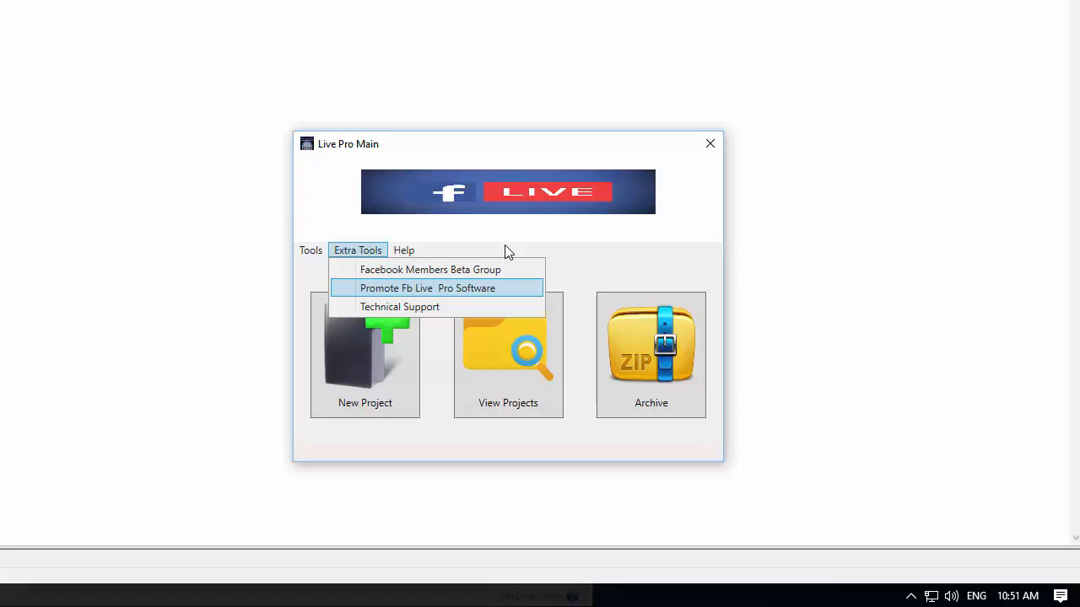
pyautogui.press('Down')
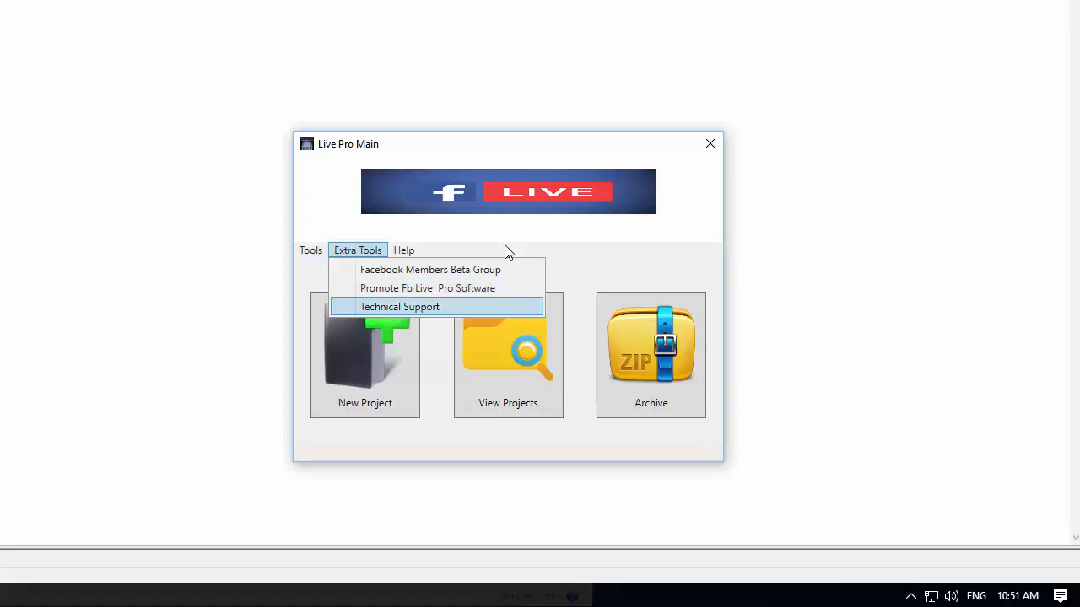
pyautogui.press('Right')
pyautogui.press('Down')
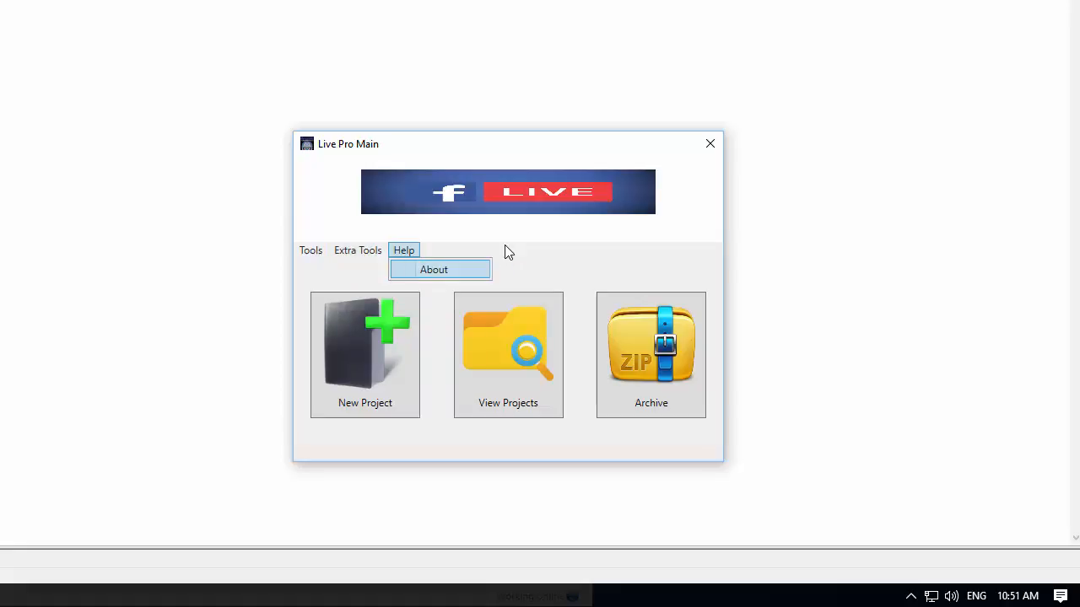
pyautogui.press('Return')
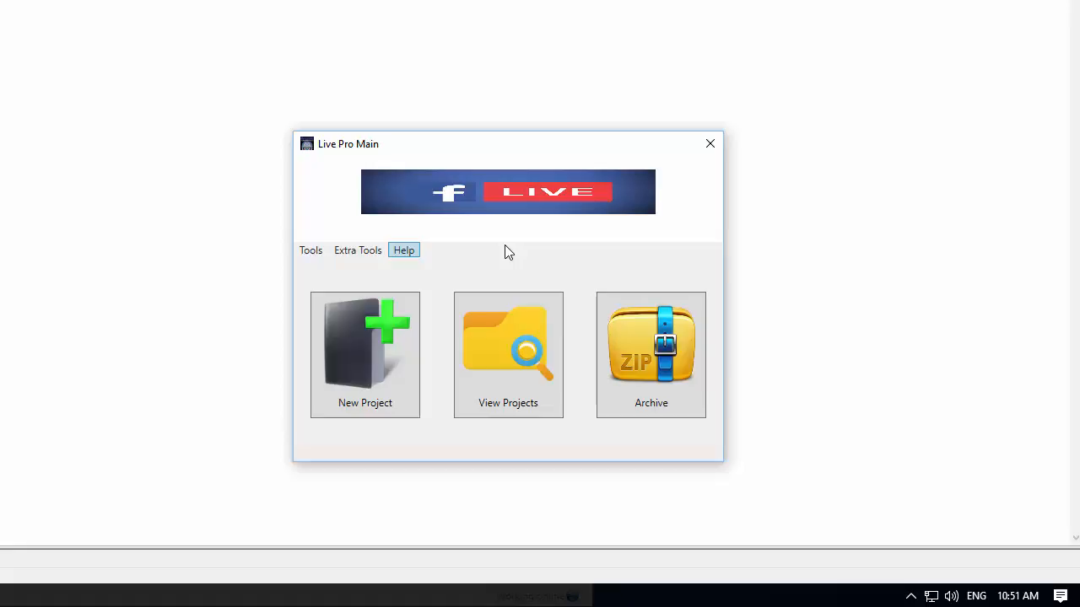
# Step: Start a new project set up for live posting to groups, choose the saved Facebook login and continue
pyautogui.press('Return')
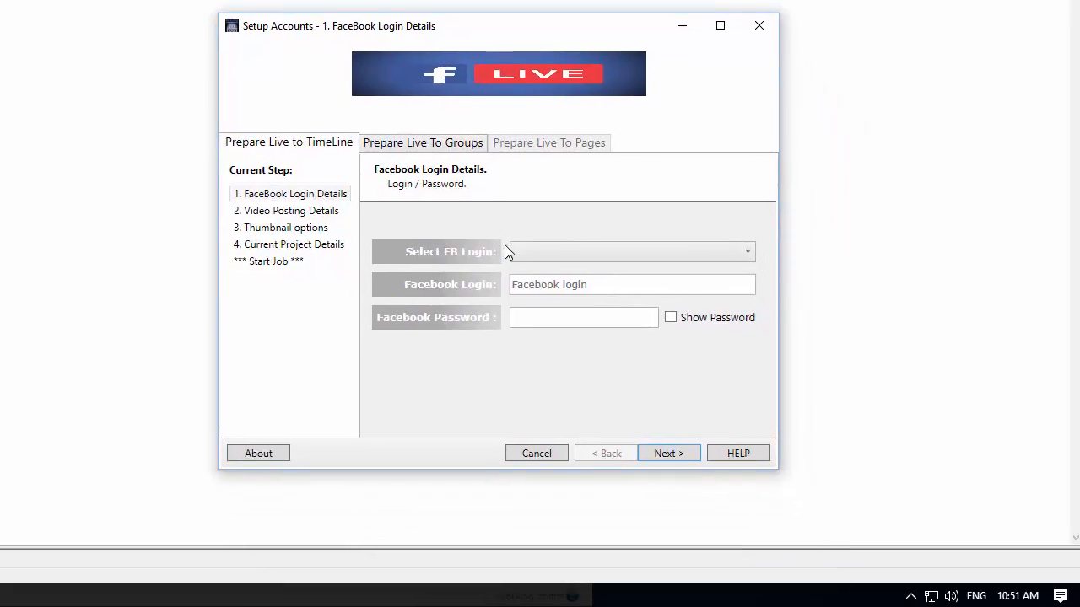
pyautogui.click(423, 142)
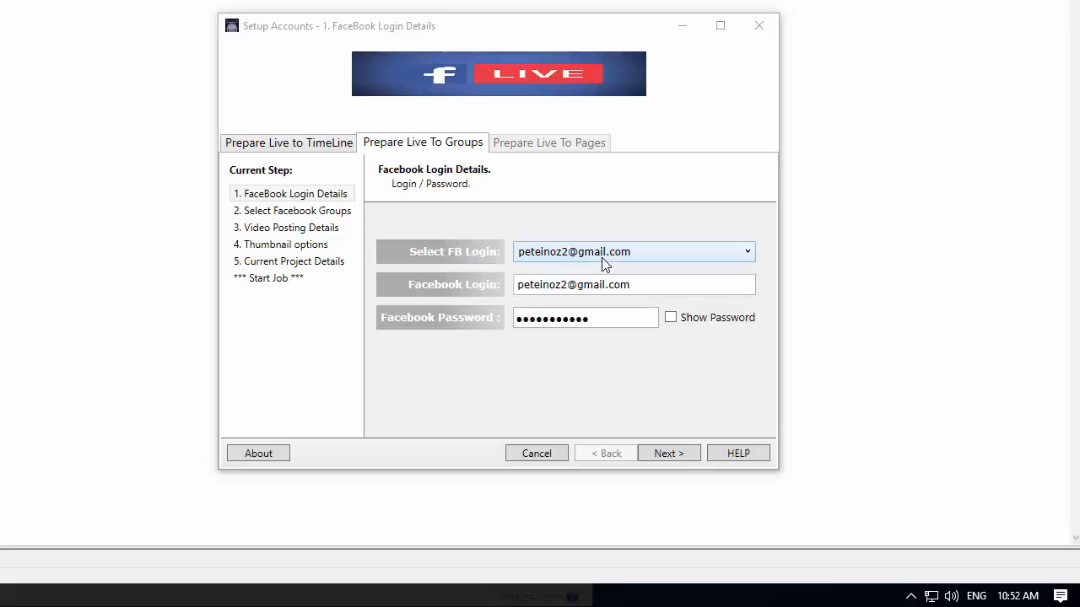
pyautogui.click(602, 252)
pyautogui.click(602, 251)
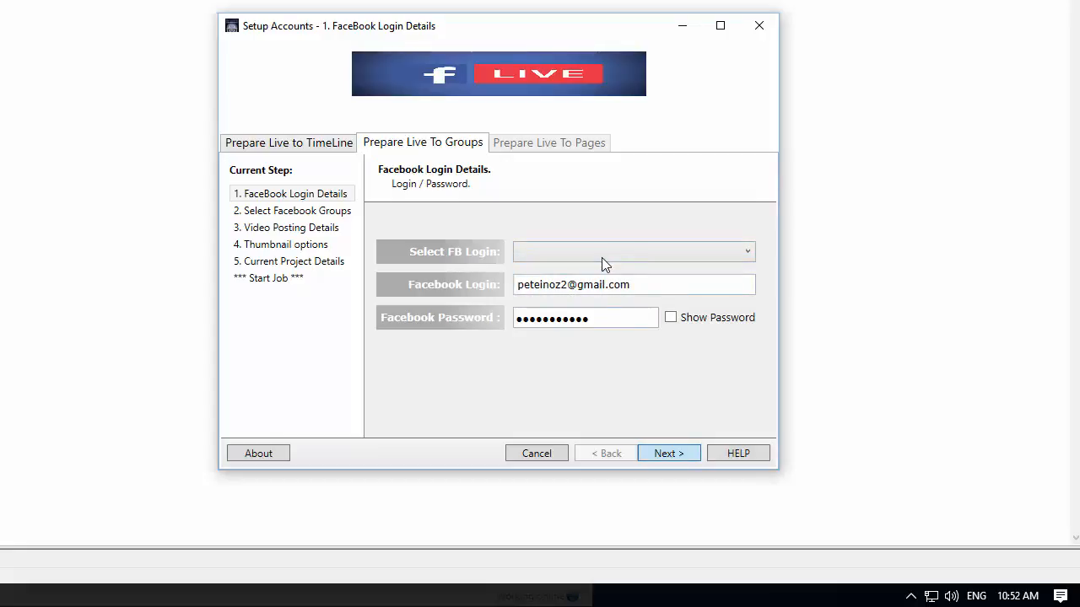
pyautogui.press('Return')
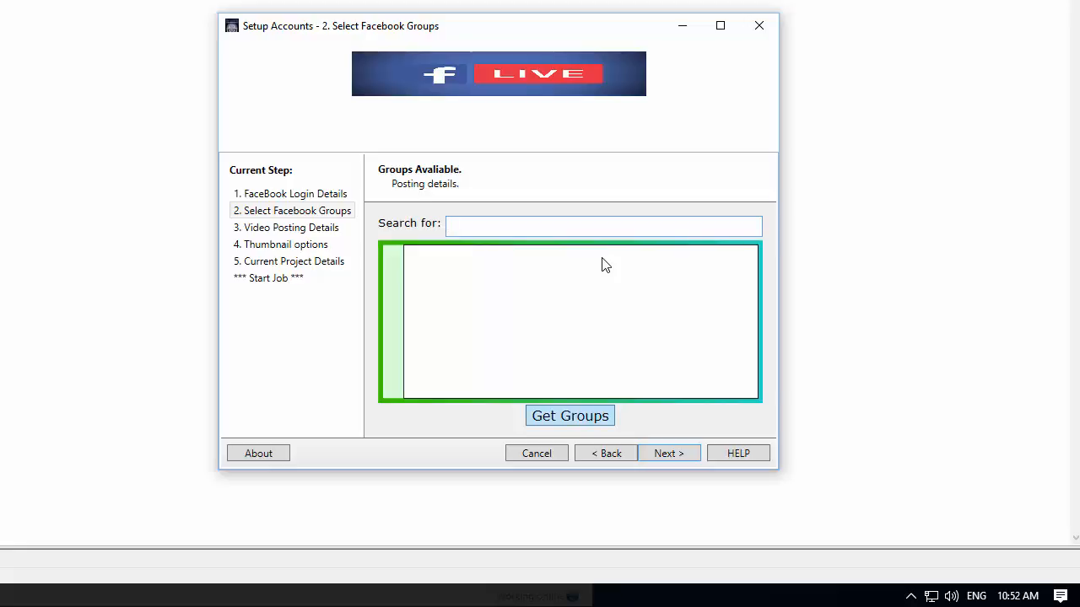
# Step: Fetch the account's Facebook groups and scroll through the list
pyautogui.click(570, 415)
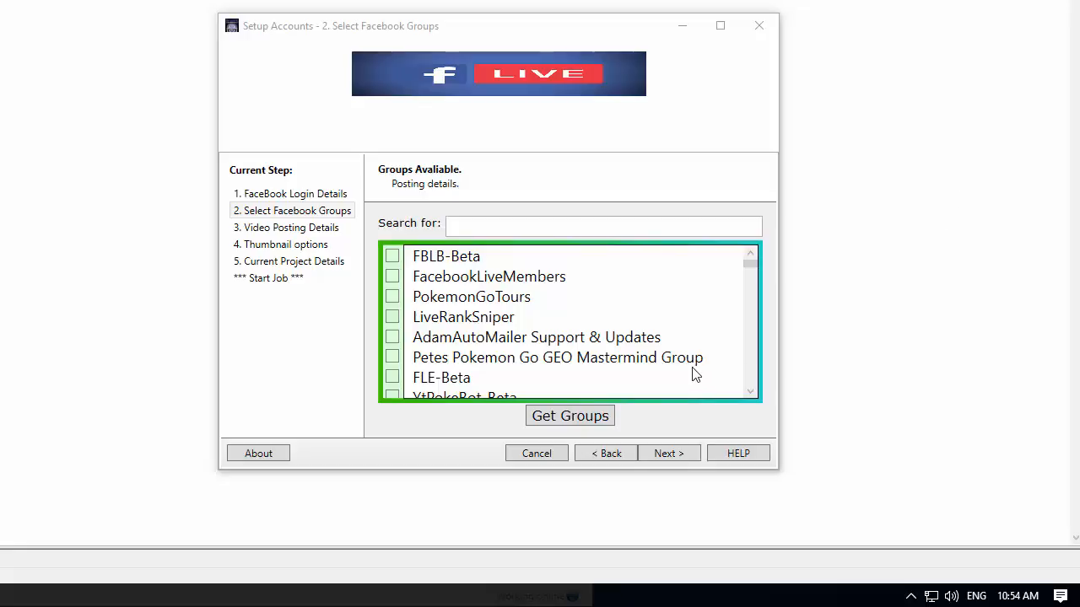
pyautogui.click(752, 267)
pyautogui.scroll(-10, 751, 268)
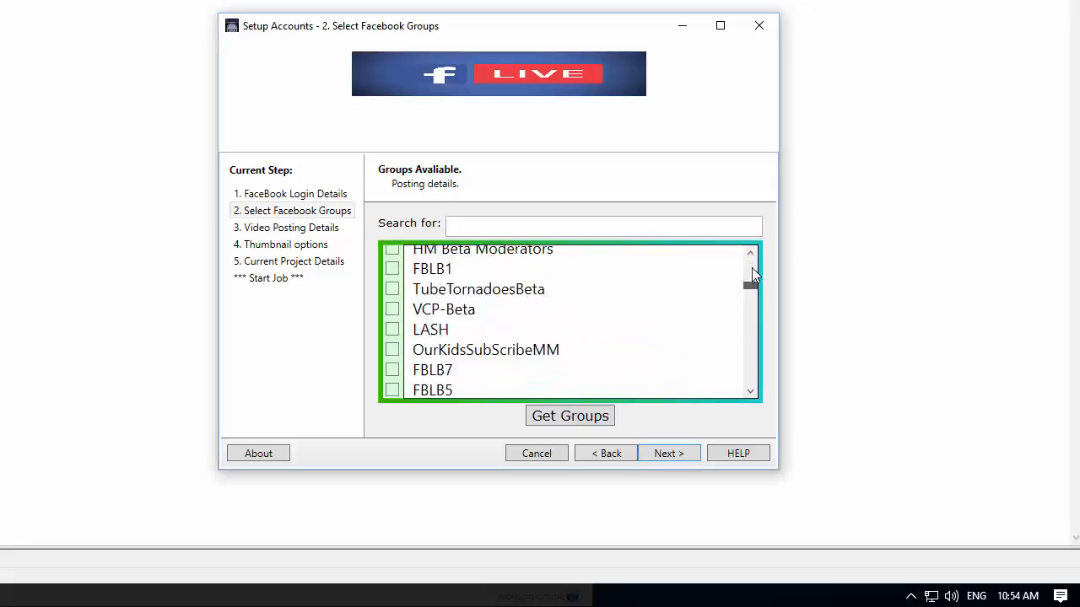
pyautogui.scroll(10, 752, 268)
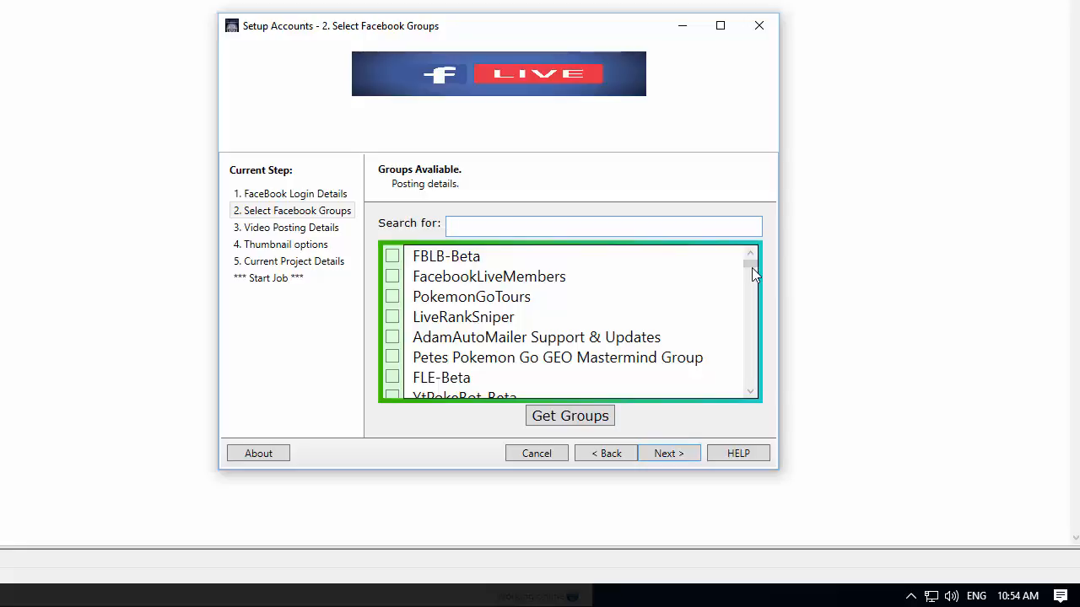
# Step: Filter the groups by "fb" and try ticking FBLB10, FBLB9 and all matching groups before clearing the ticks
pyautogui.write('fb')
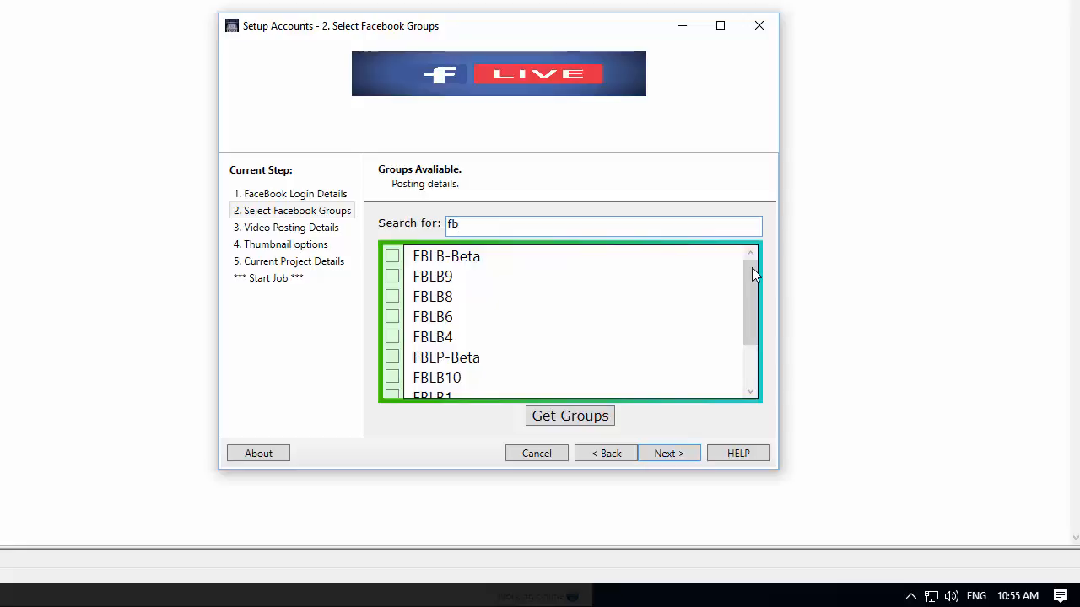
pyautogui.scroll(-2, 751, 268)
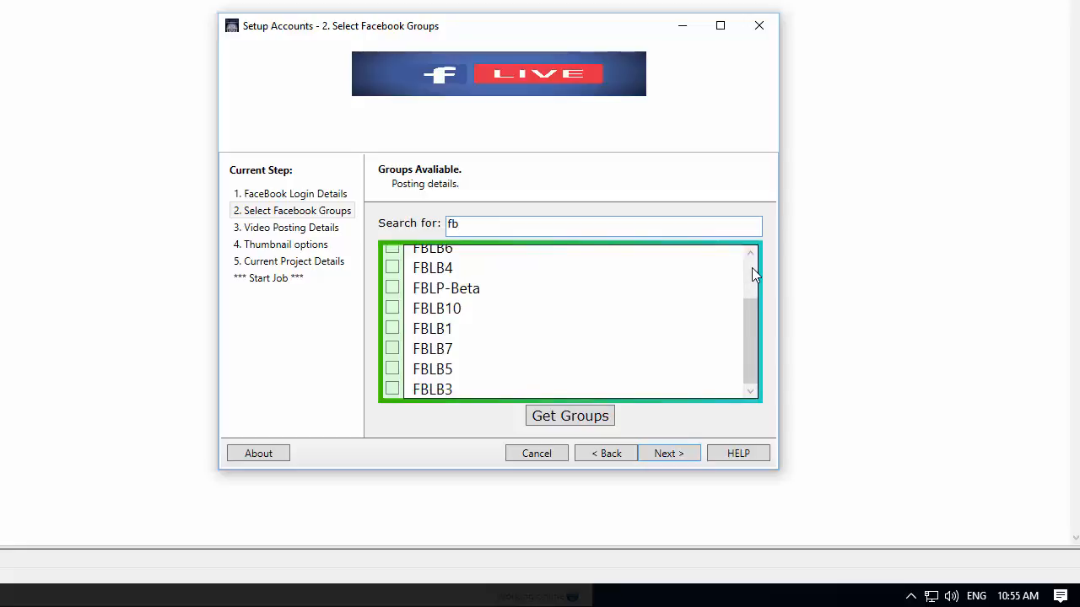
pyautogui.scroll(2, 751, 267)
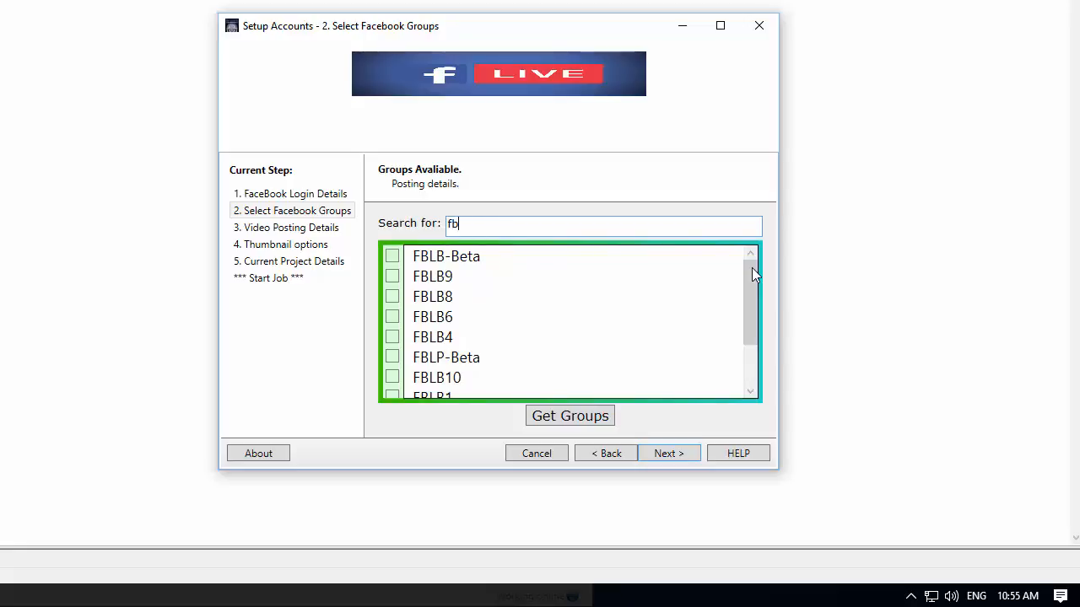
pyautogui.click(392, 377)
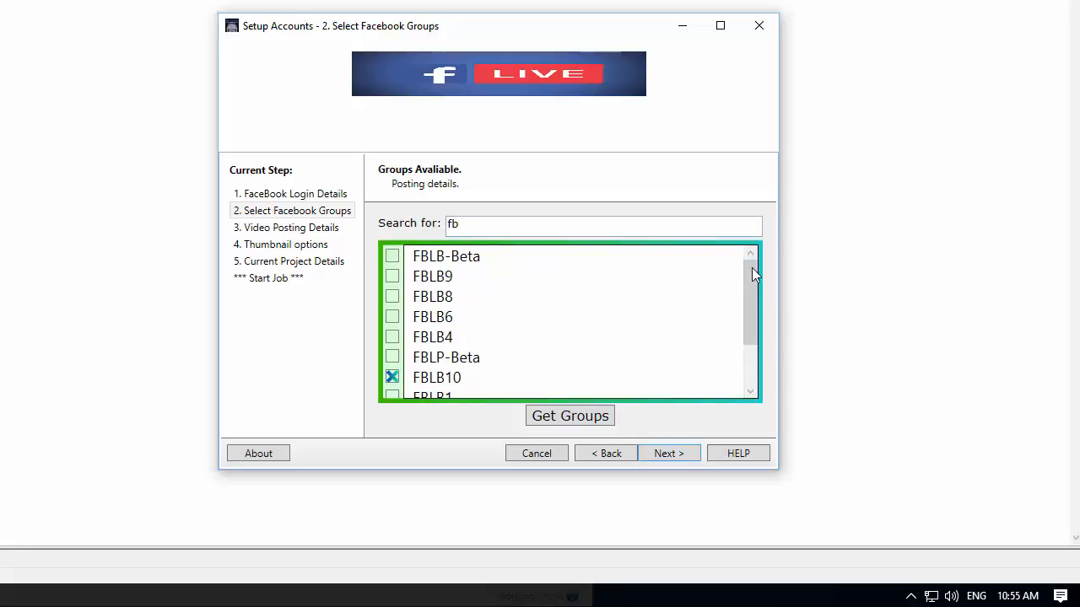
pyautogui.click(392, 276)
pyautogui.hotkey('ctrl', 'a')
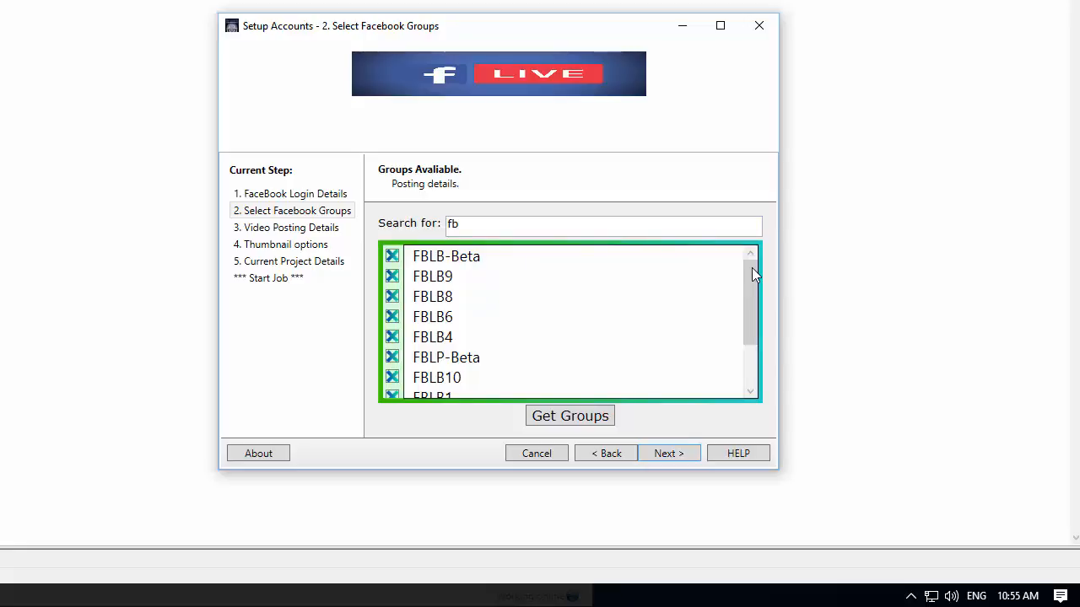
pyautogui.hotkey('ctrl', 'a')
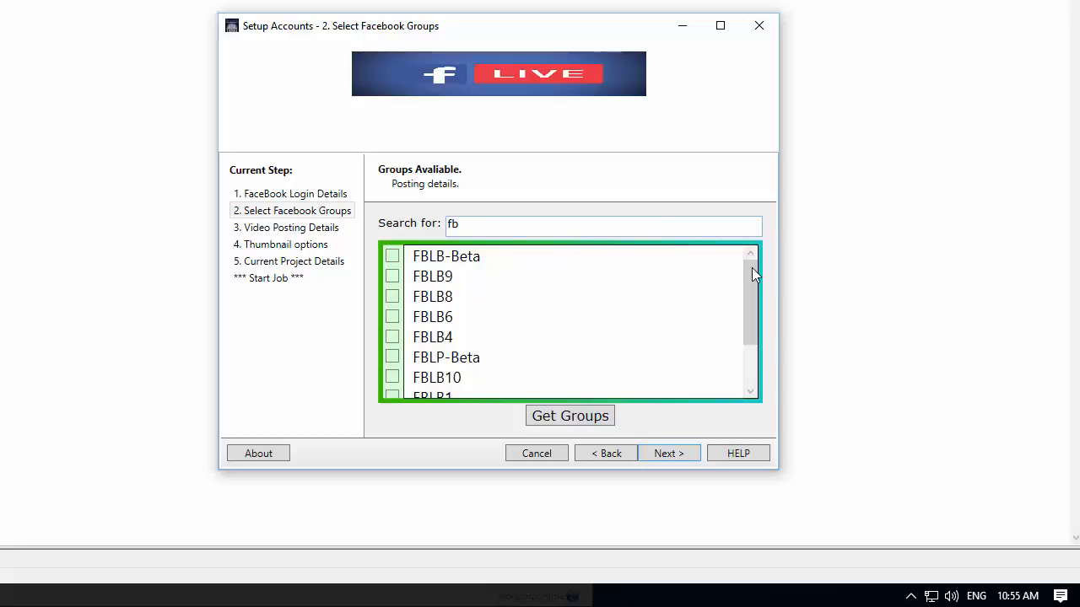
# Step: Filter the groups by "jv" and tick all matching groups
pyautogui.hotkey('ctrl', 'a')
pyautogui.write('j')
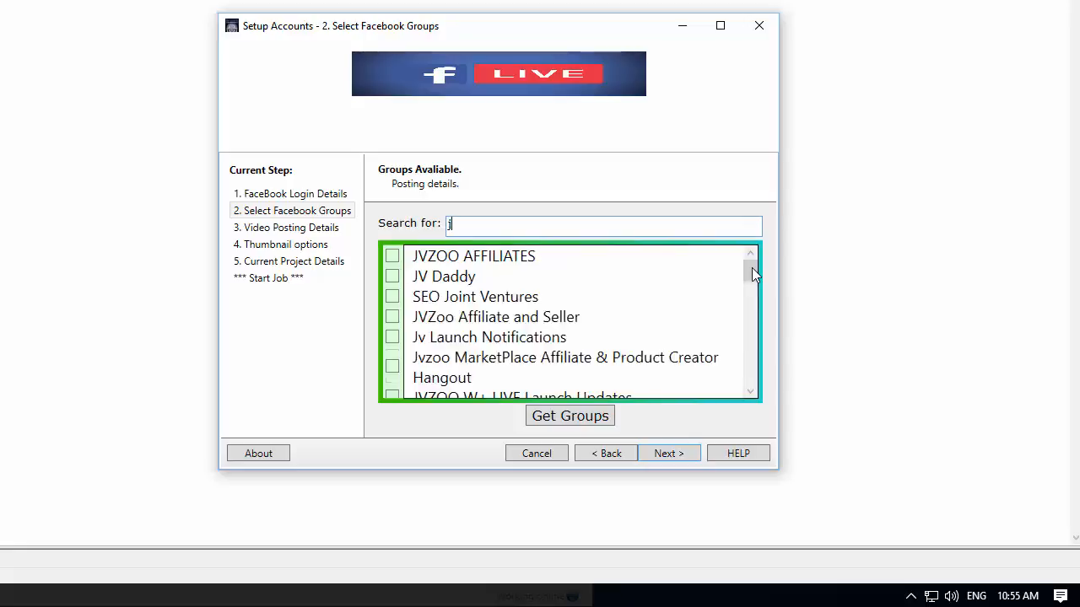
pyautogui.write('v')
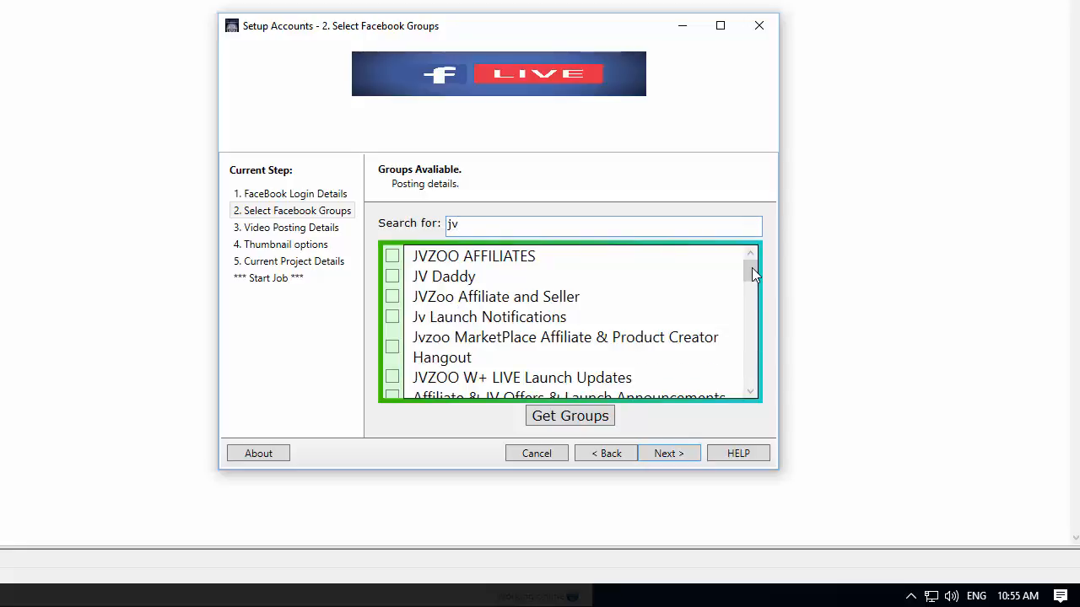
pyautogui.scroll(-5, 751, 268)
pyautogui.scroll(5, 752, 267)
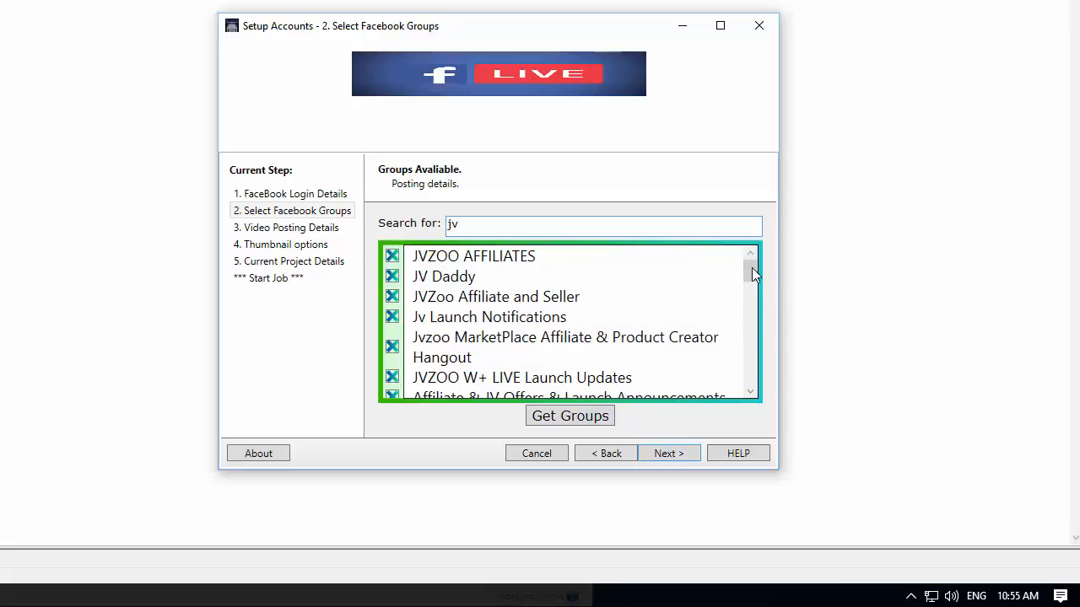
pyautogui.scroll(-6, 751, 267)
pyautogui.scroll(6, 751, 267)
# Step: Filter the groups by "affi" and clear the search again
pyautogui.hotkey('ctrl', 'a')
pyautogui.write('affi')
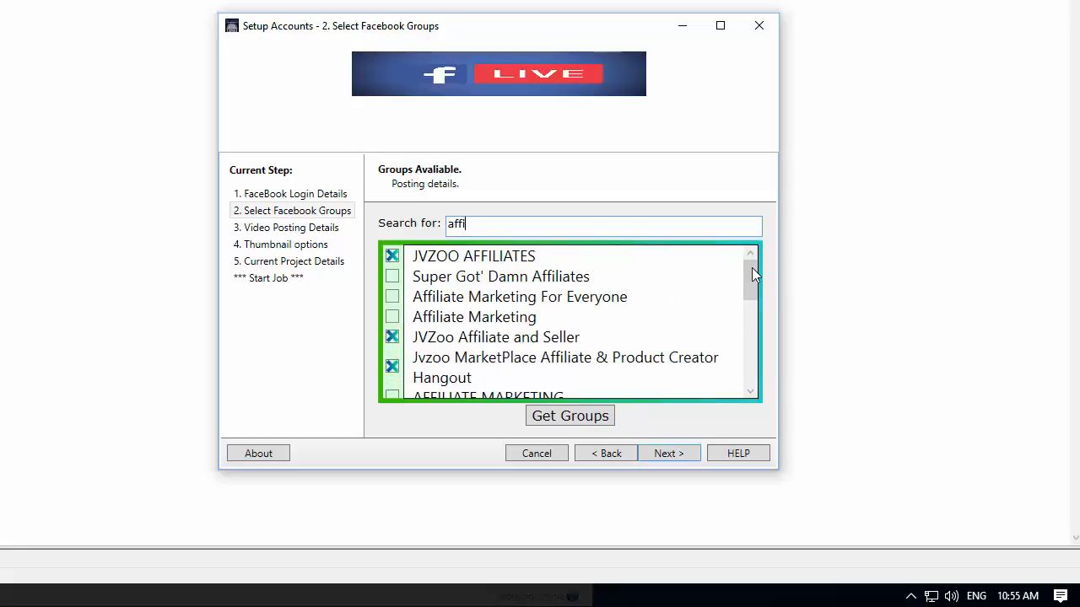
pyautogui.press('Return')
pyautogui.press('Return')
pyautogui.press('BackSpace')
pyautogui.press('BackSpace')
pyautogui.press('BackSpace')
pyautogui.press('BackSpace')
pyautogui.write('b')
pyautogui.press('BackSpace')
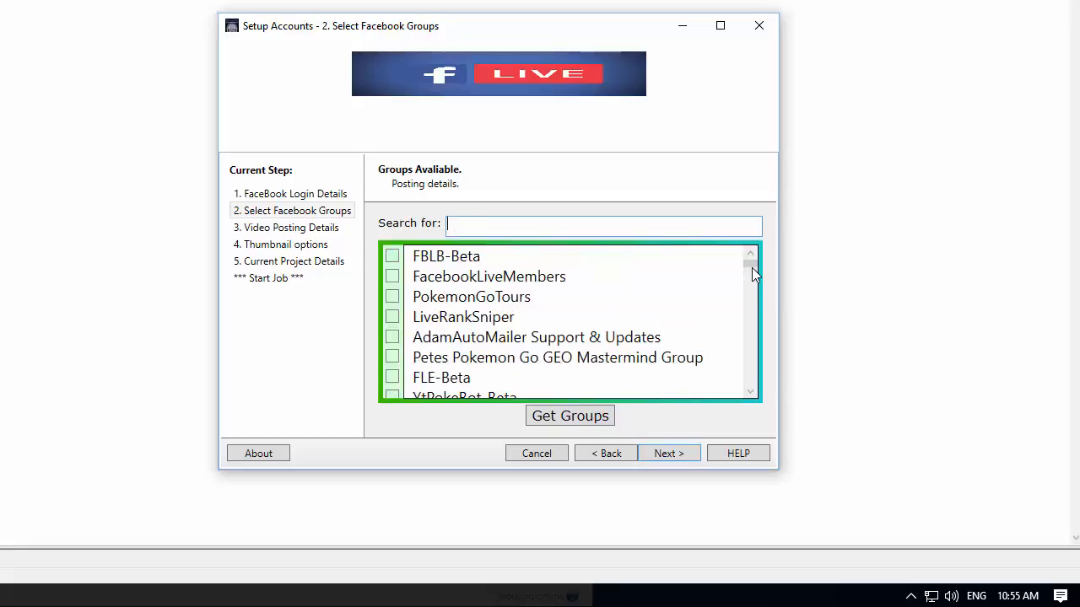
# Step: Filter the groups by "fb", tick FBLB10 and FBLB9, and continue to the video posting details
pyautogui.write('fb')
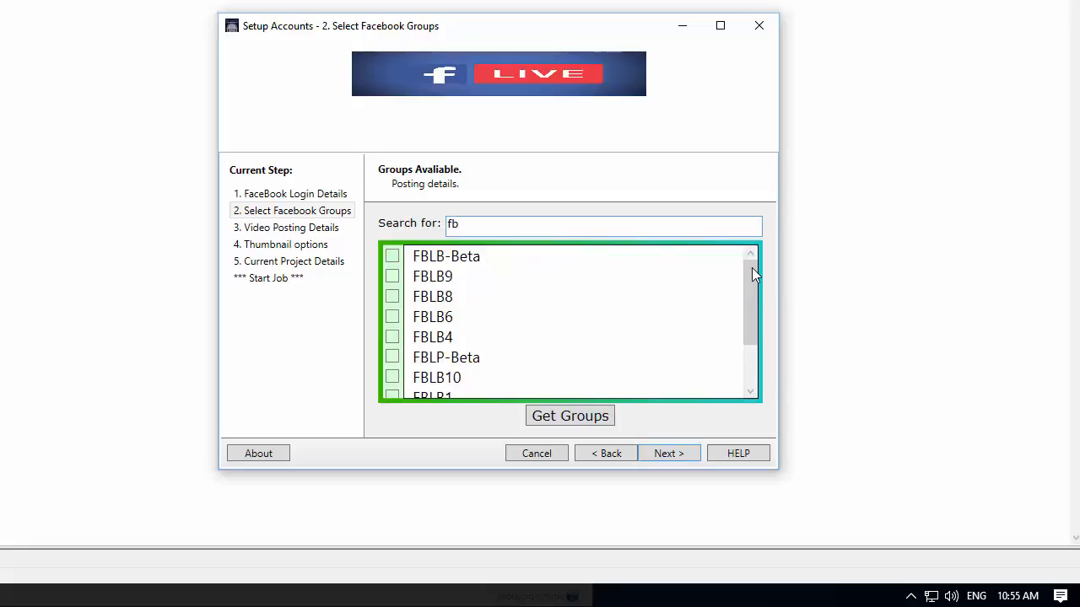
pyautogui.click(392, 377)
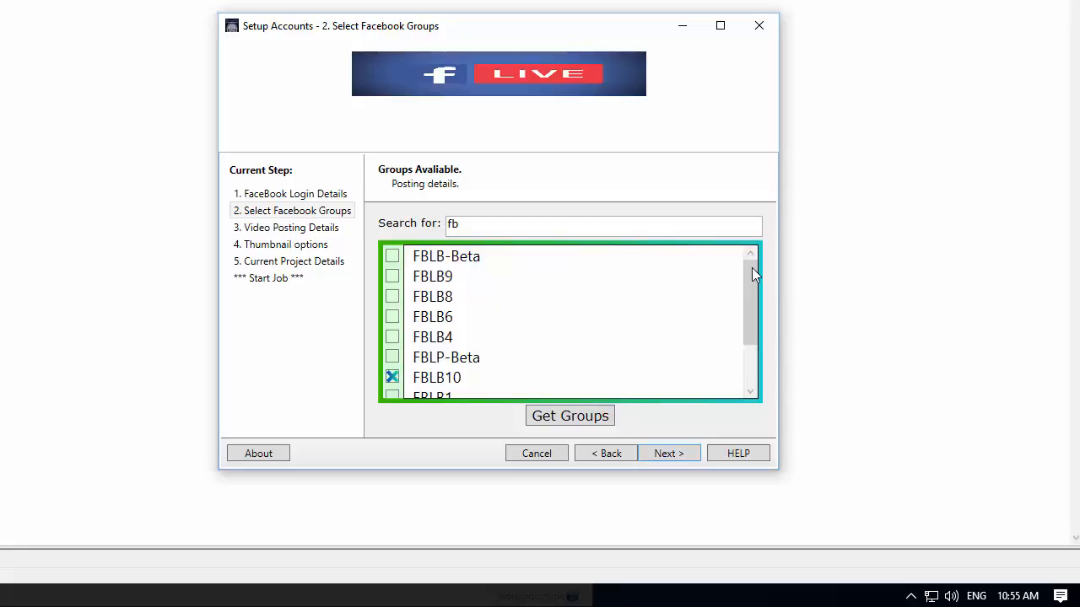
pyautogui.click(392, 276)
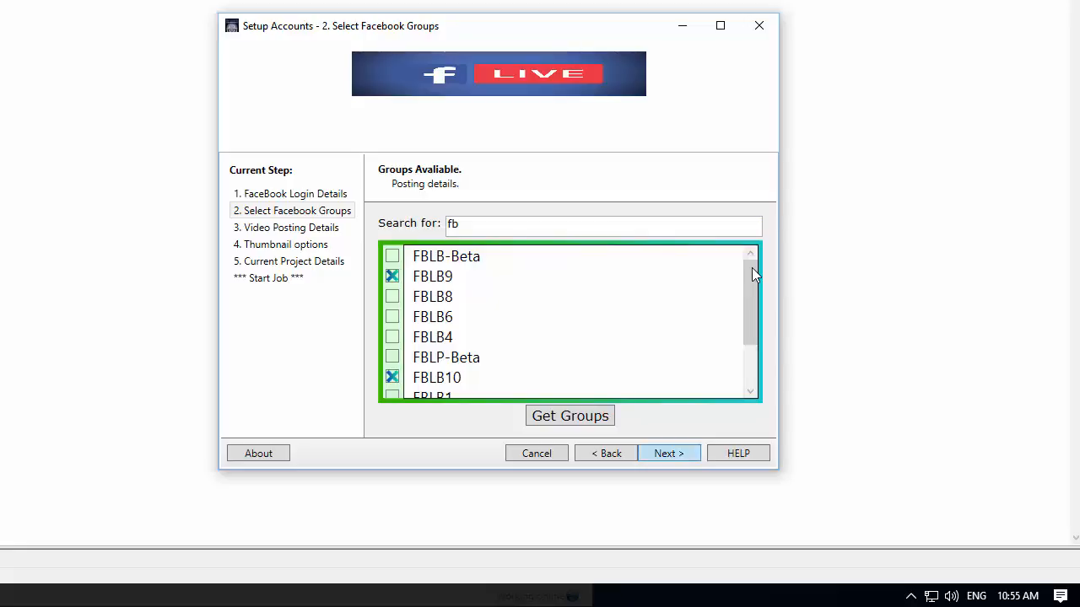
pyautogui.click(668, 453)
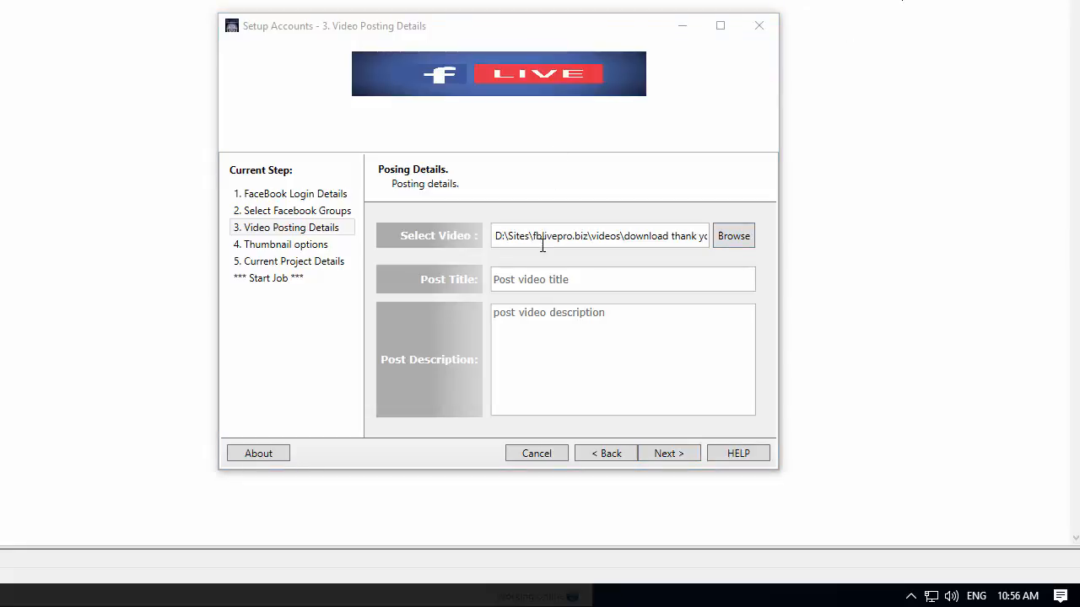
# Step: Set the post title and the post description to test and continue
pyautogui.click(588, 281)
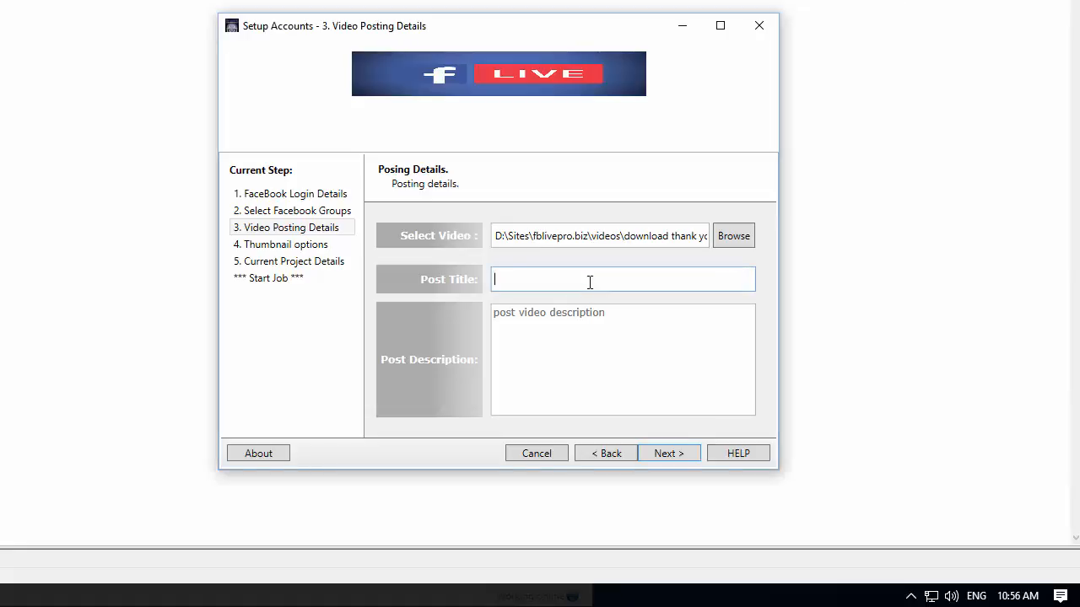
pyautogui.write('test')
pyautogui.press('Tab')
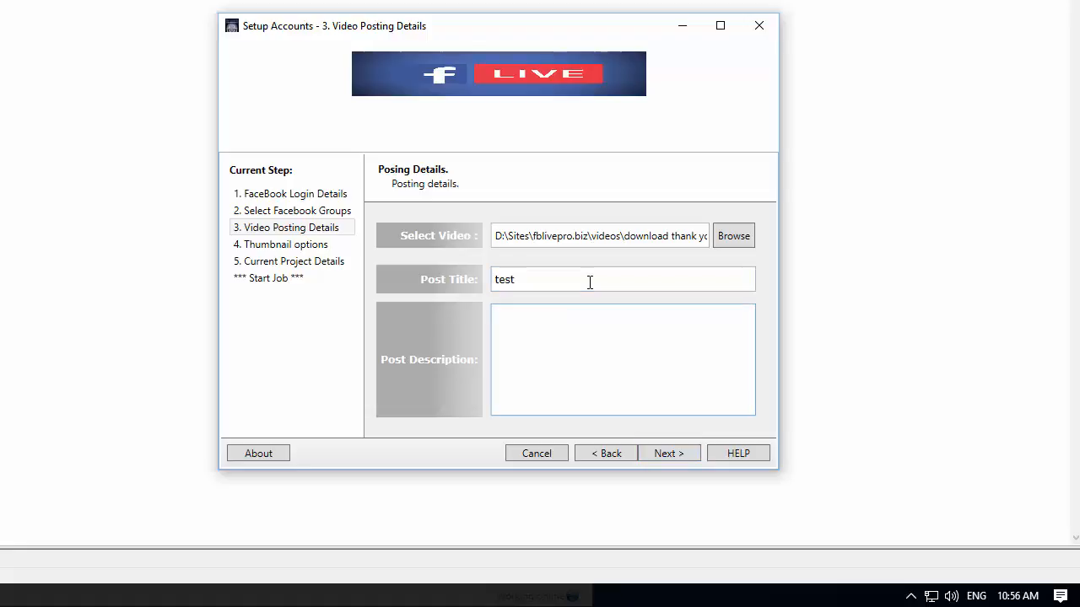
pyautogui.write('test')
pyautogui.press('Return')
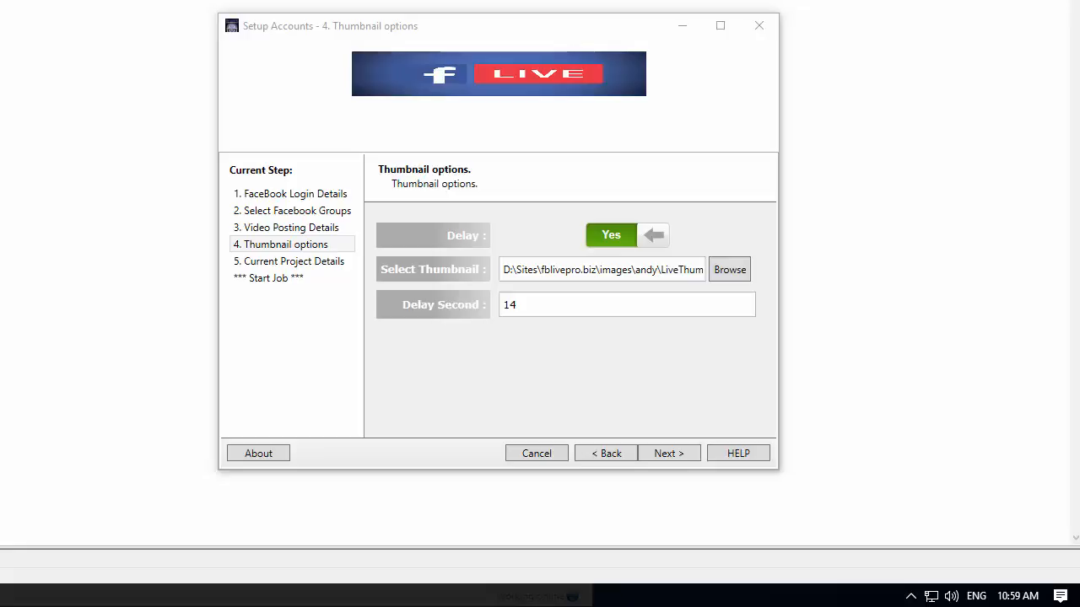
# Step: Accept the thumbnail options, name the project test5 and continue
pyautogui.click(669, 454)
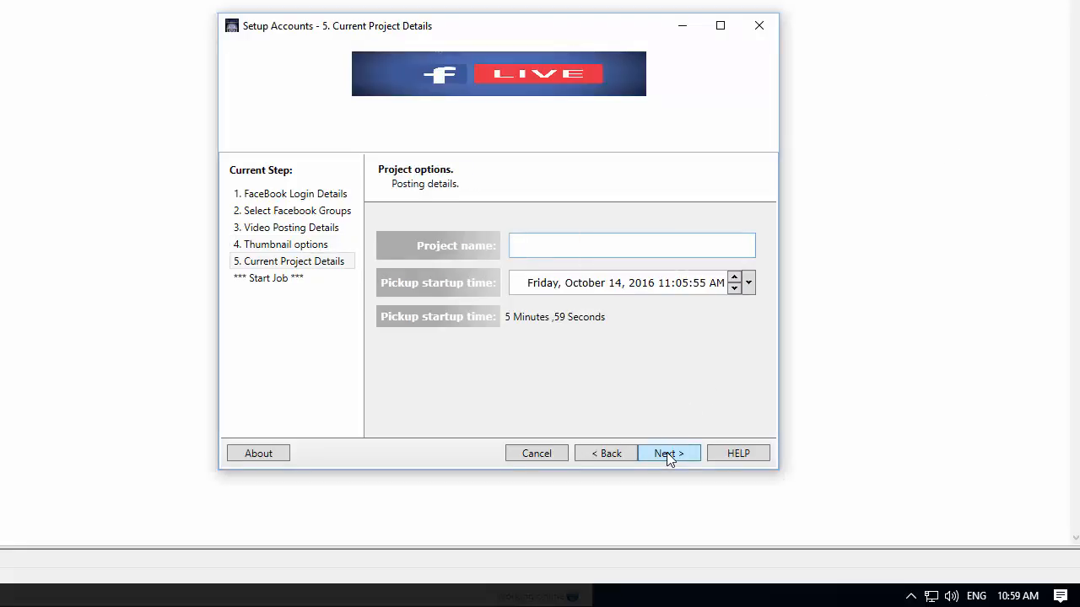
pyautogui.write('test5')
pyautogui.click(667, 453)
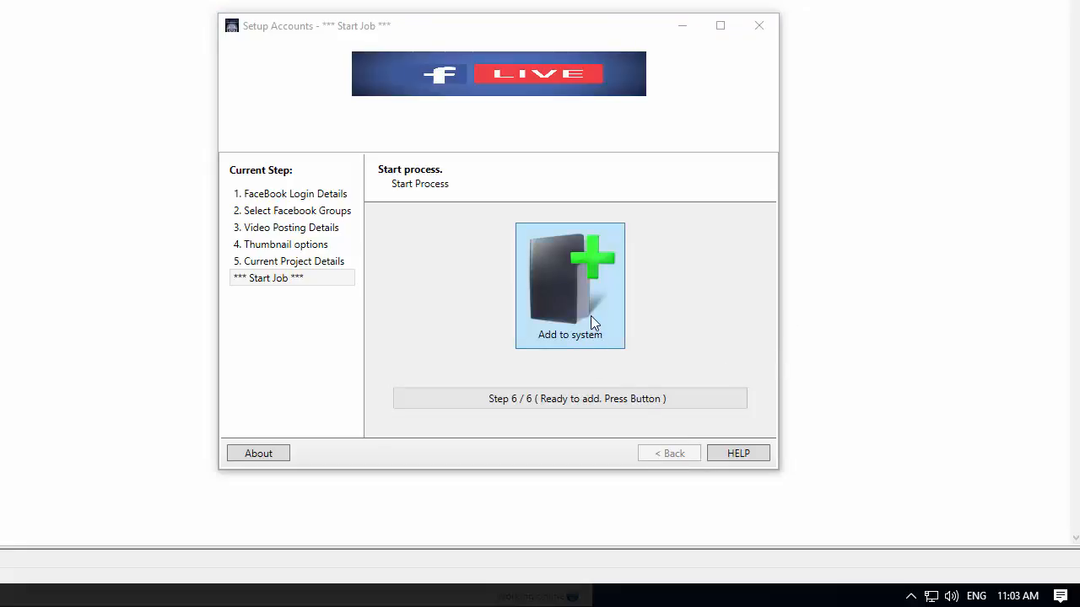
# Step: Add the project to the system and acknowledge the confirmation
pyautogui.click(592, 323)
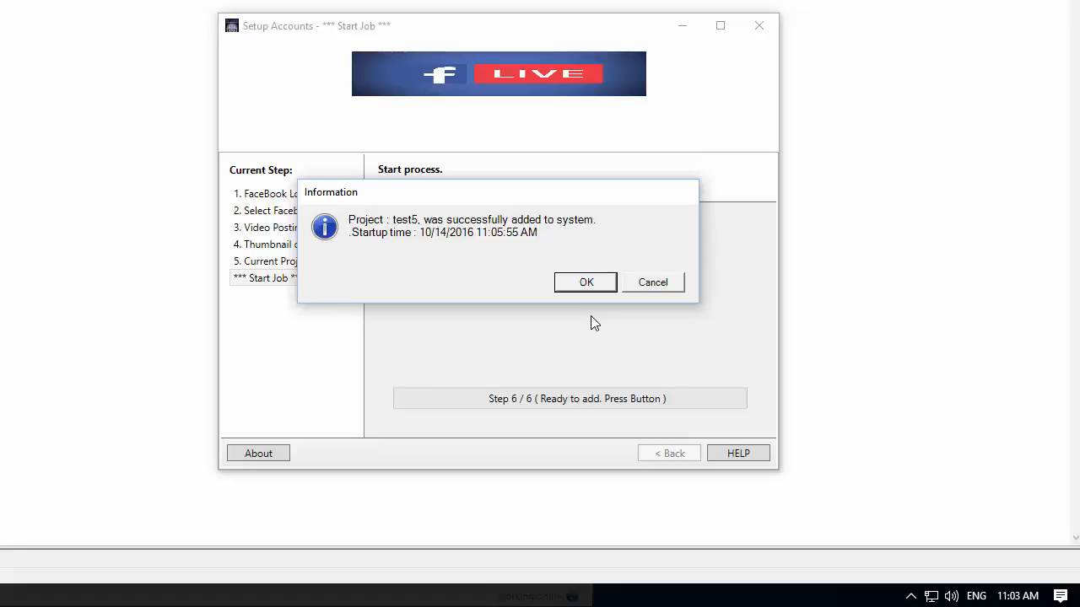
pyautogui.press('Return')
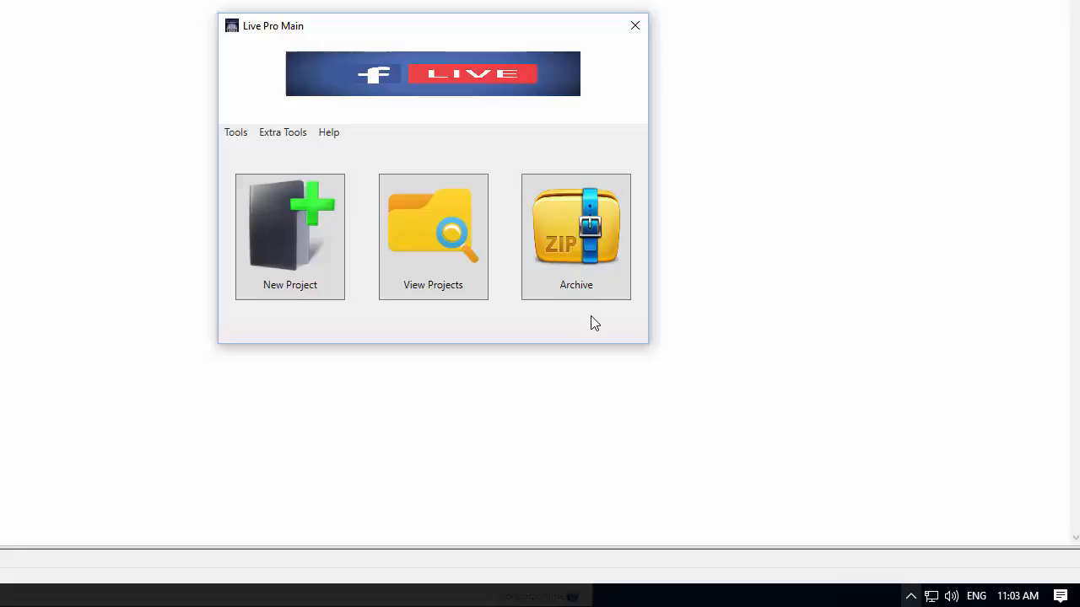
# Step: Close the main window and view the Live Pro System status from the system tray
pyautogui.click(911, 595)
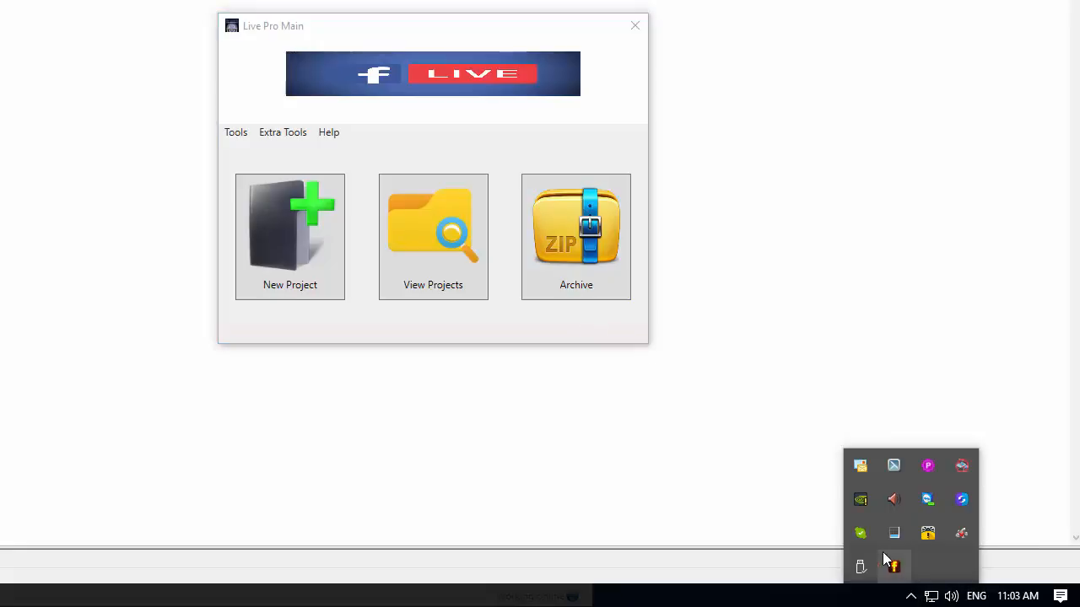
pyautogui.moveTo(894, 567)
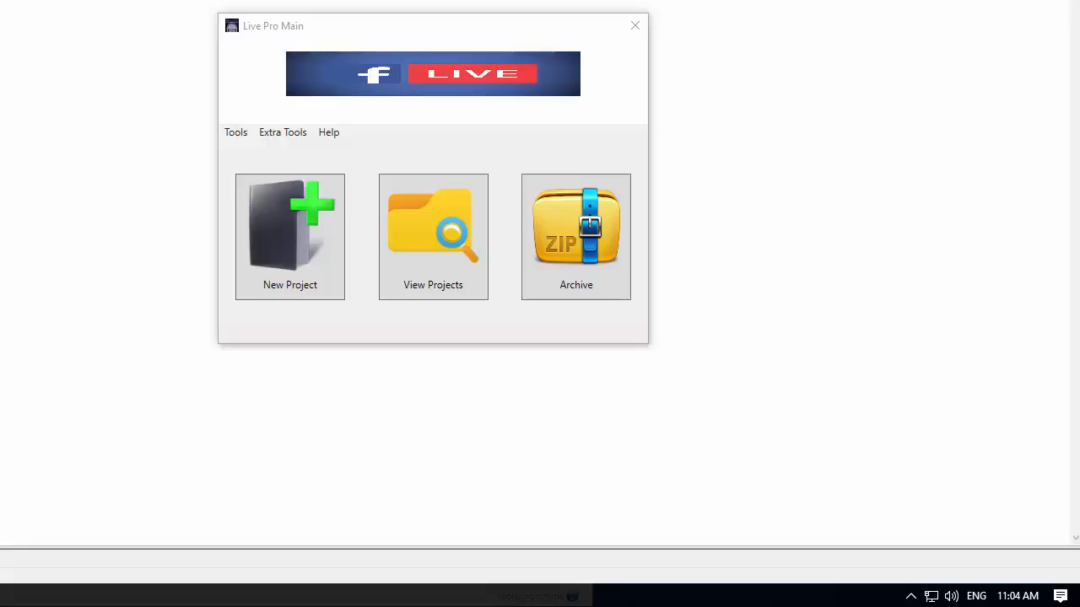
pyautogui.click(634, 26)
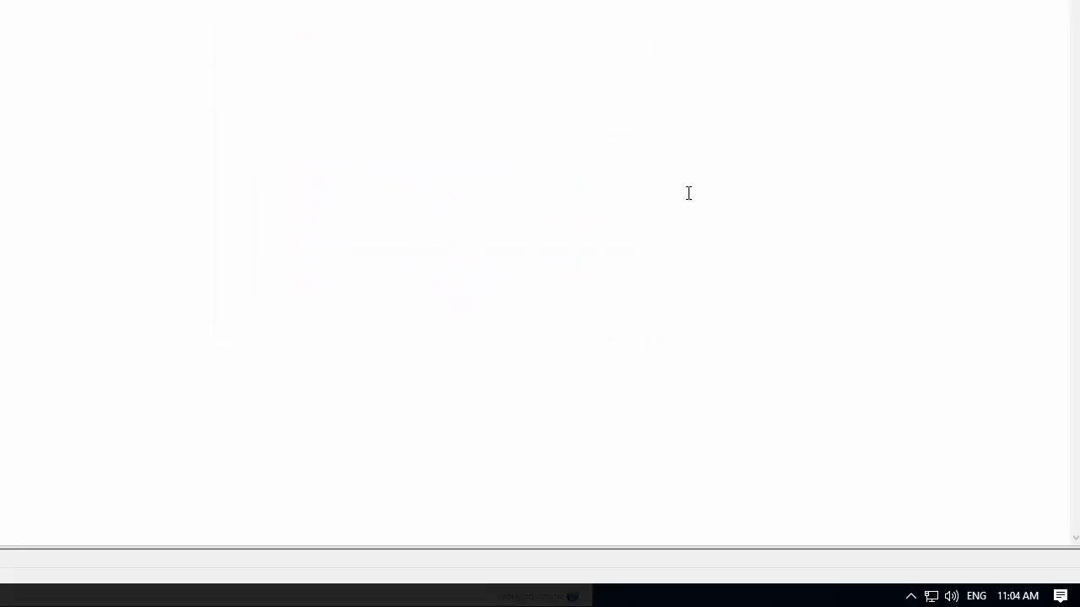
pyautogui.click(911, 596)
pyautogui.moveTo(901, 571)
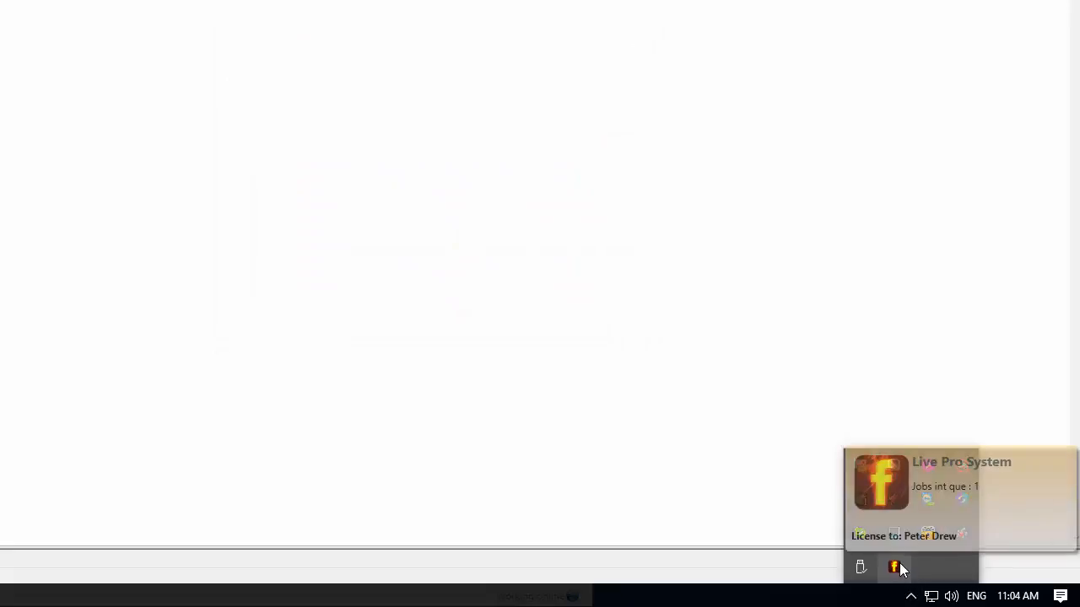